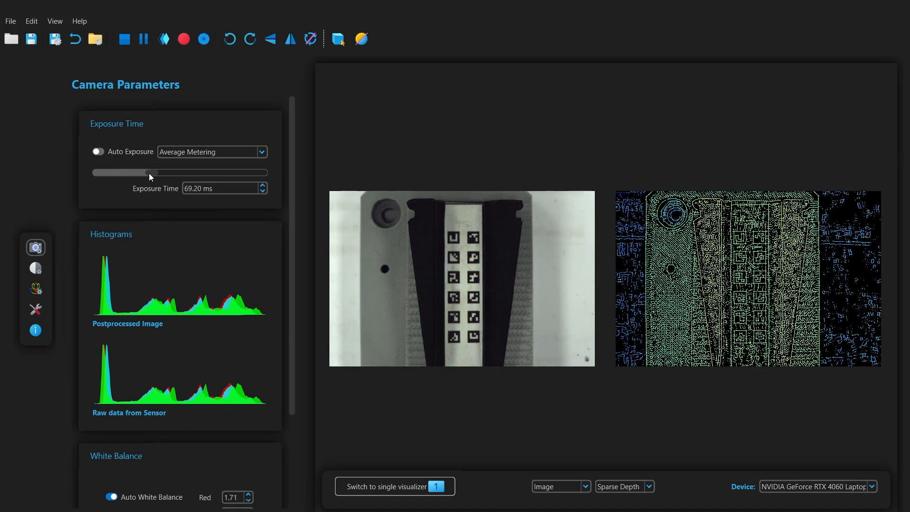
- Switch to Processing Parameters to show the depth histogram with its Min/Max depth limits
left_click(36, 269)
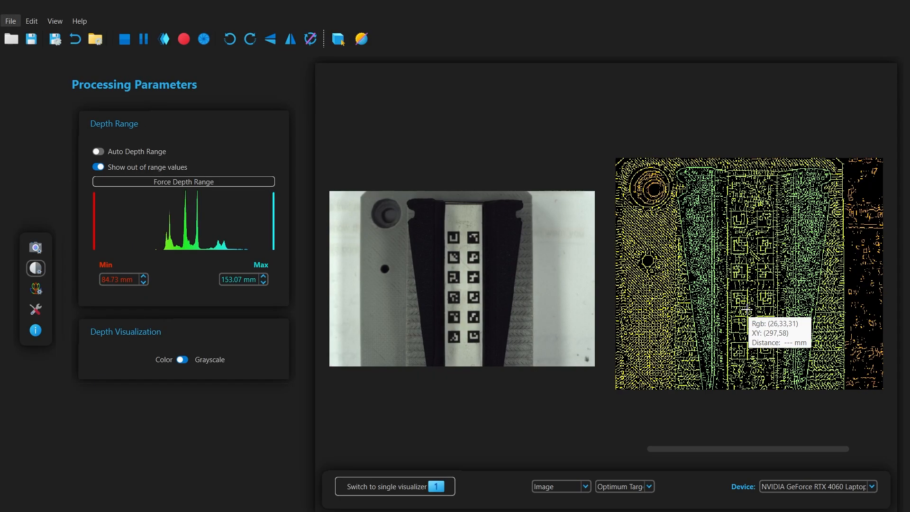
scroll(664, 304, "up", 5)
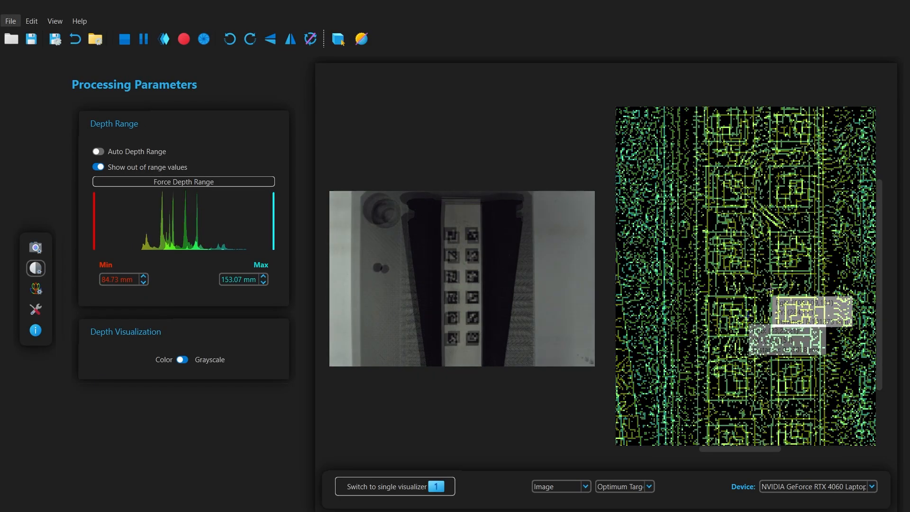
scroll(770, 288, "down", 3)
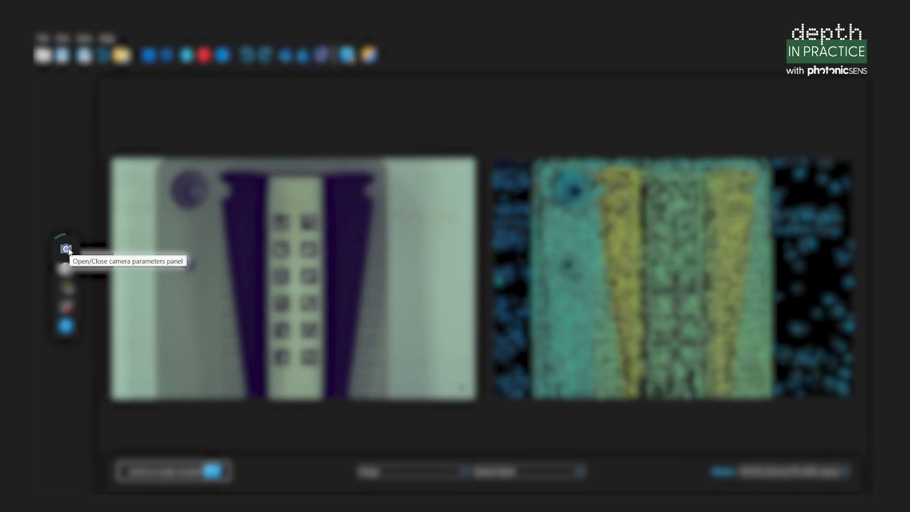
- Open Camera Parameters and switch off the View Postprocessing Activate toggle
left_click(67, 249)
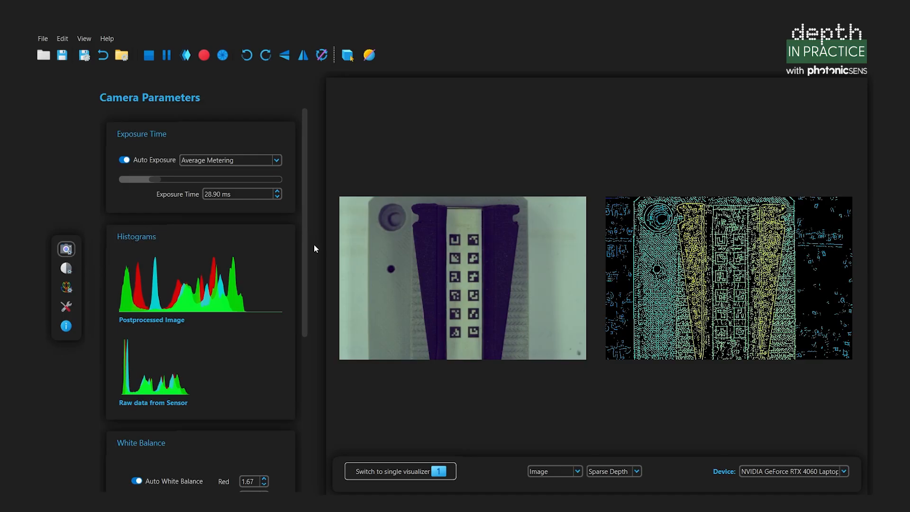
scroll(297, 250, "down", 5)
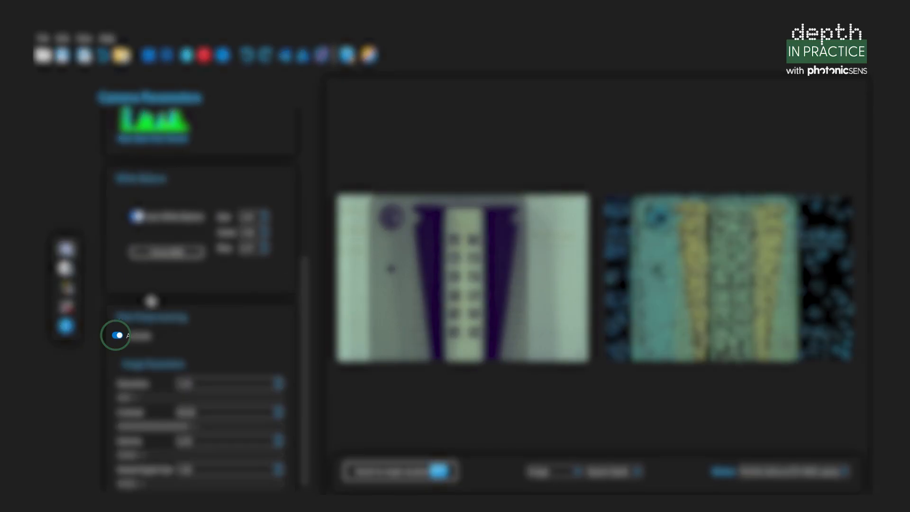
left_click(117, 336)
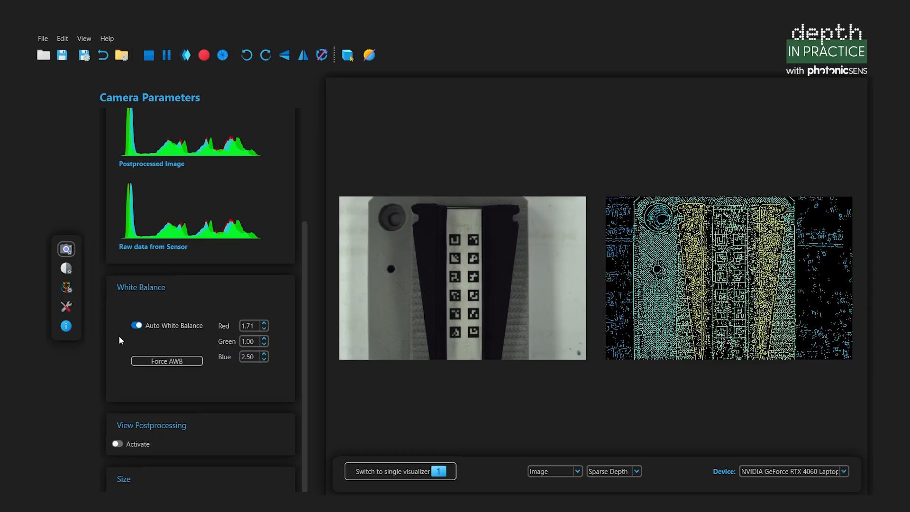
scroll(119, 335, "up", 4)
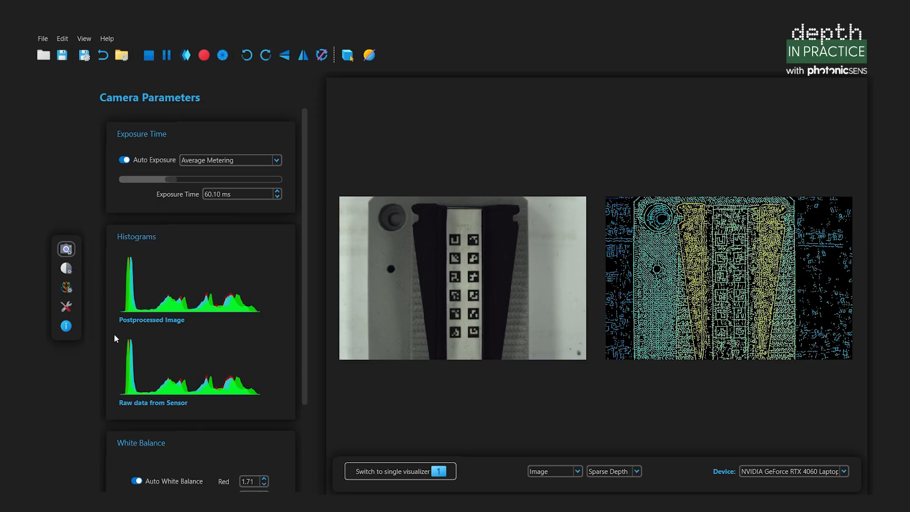
- Disable Auto Exposure and drag the exposure slider until Exposure Time reads 69.20 ms
left_click(125, 160)
scroll(104, 302, "down", 2)
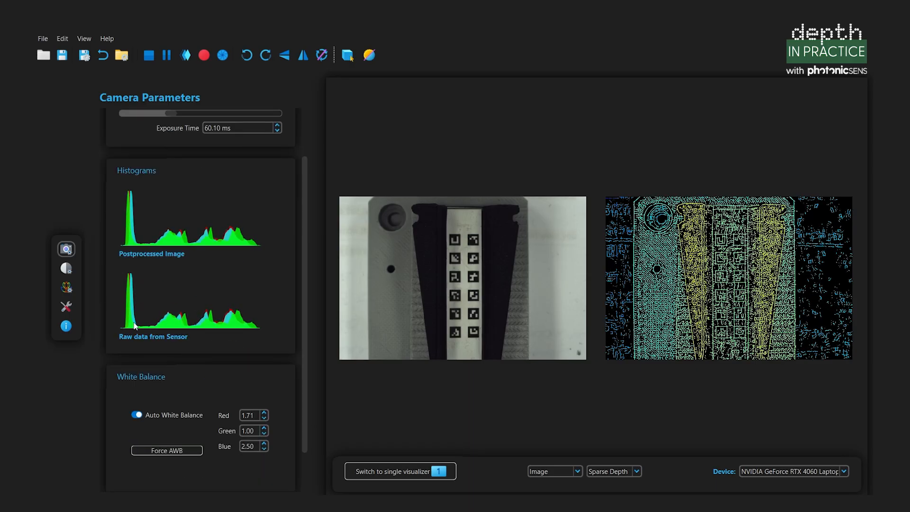
scroll(260, 334, "up", 2)
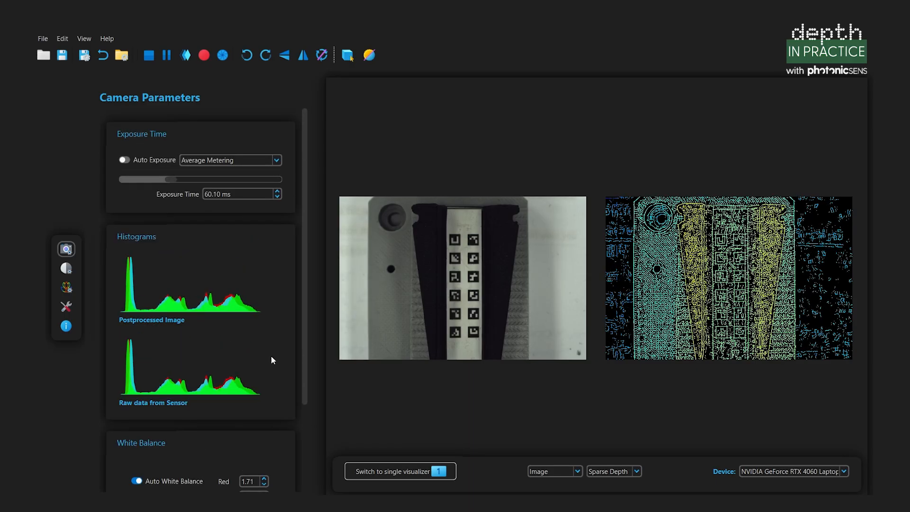
left_click_drag(181, 181, 187, 181)
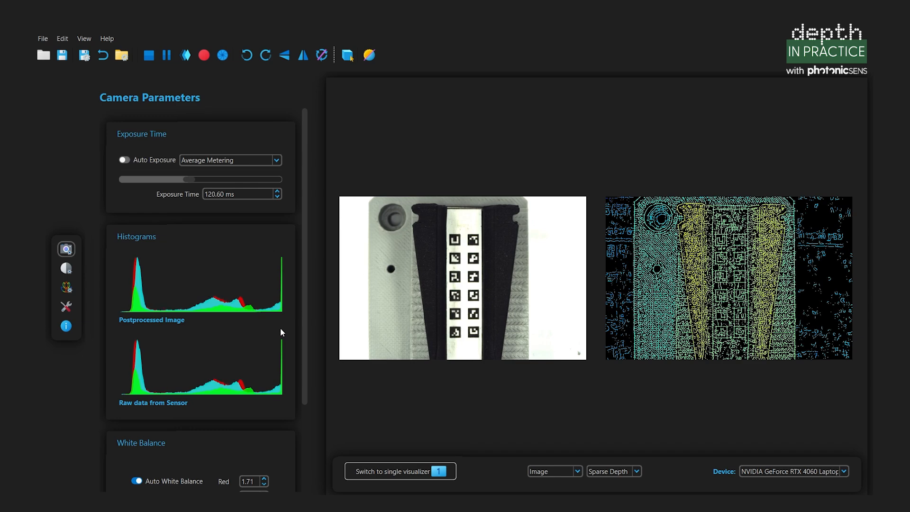
left_click_drag(186, 179, 135, 178)
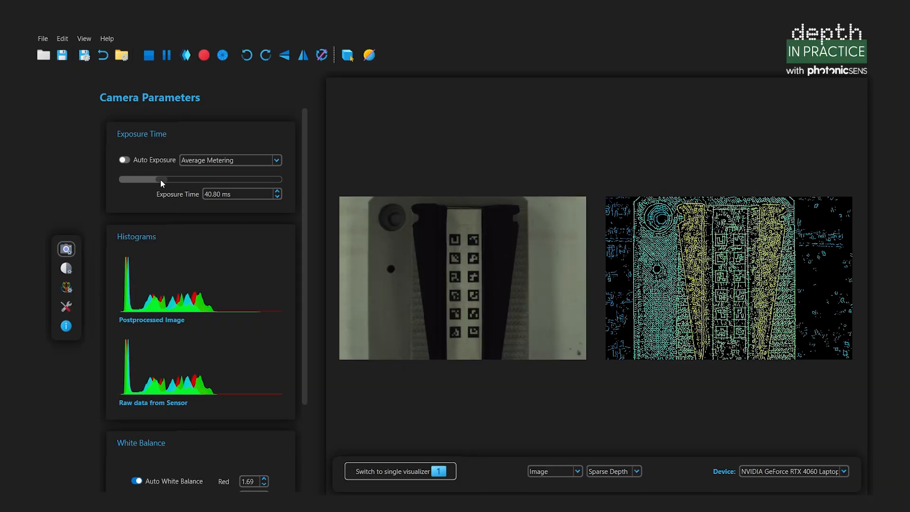
left_click_drag(160, 180, 169, 178)
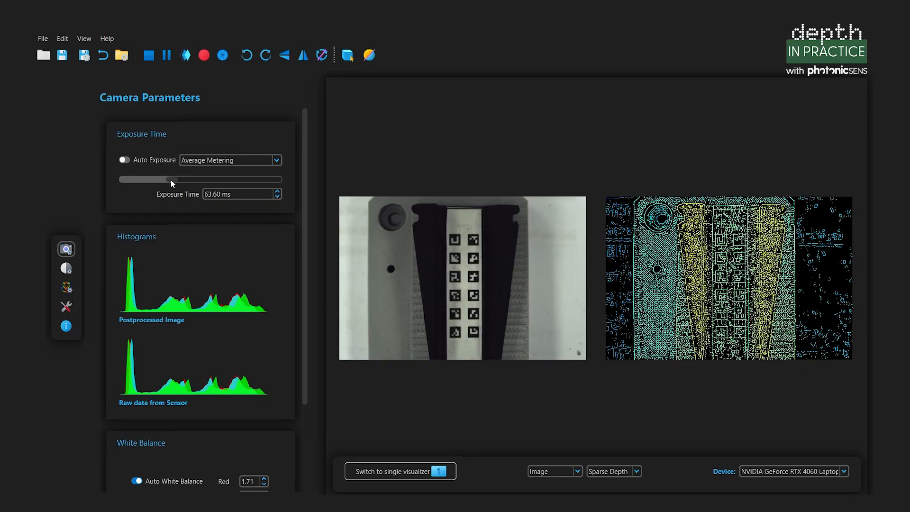
left_click_drag(171, 179, 173, 179)
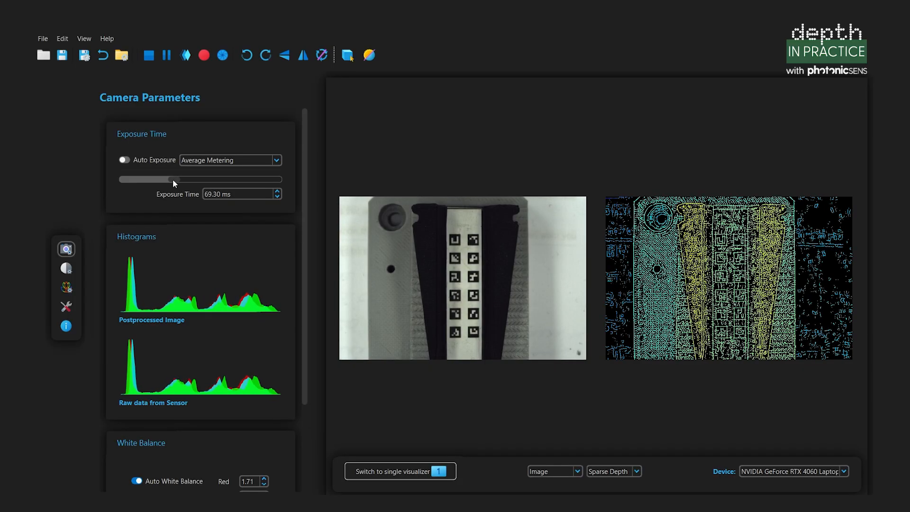
left_click_drag(172, 180, 172, 179)
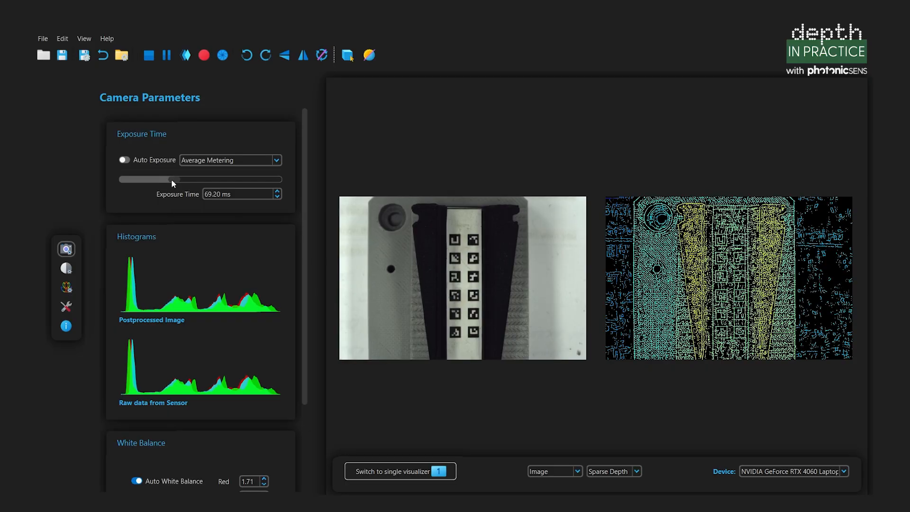
- Return to Processing Parameters and set the depth view to Optimum Target Distance, zooming the depth image
left_click(66, 269)
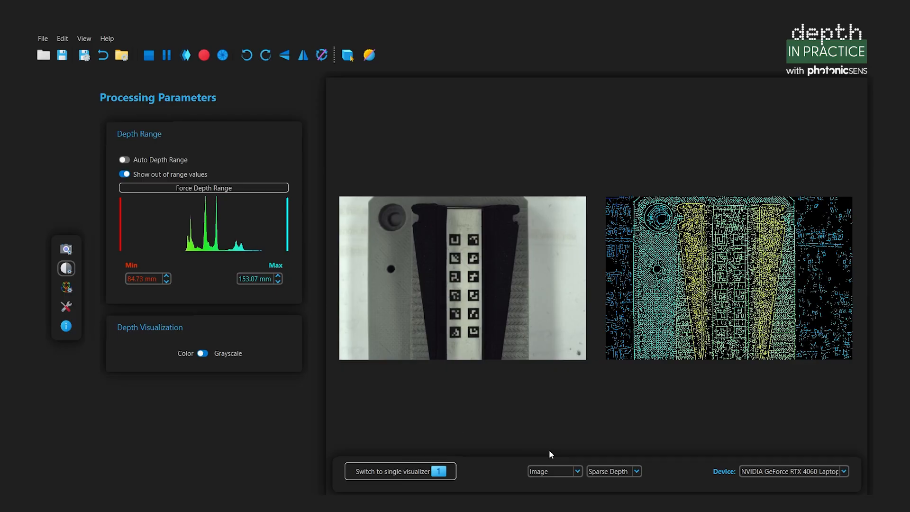
left_click(633, 472)
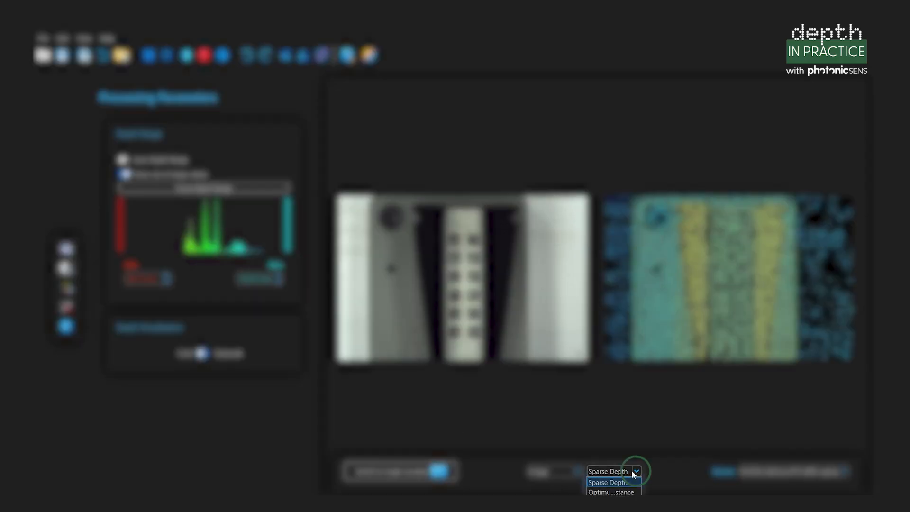
left_click(619, 493)
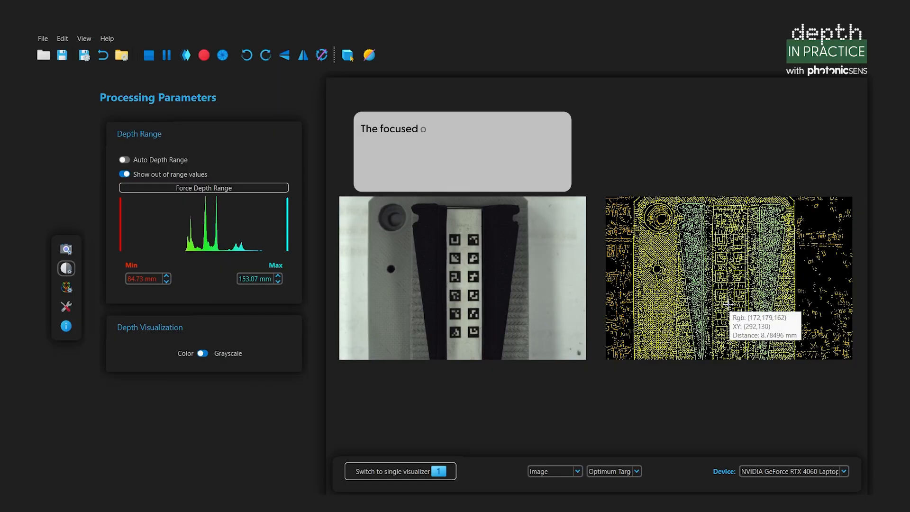
scroll(728, 306, "up", 3)
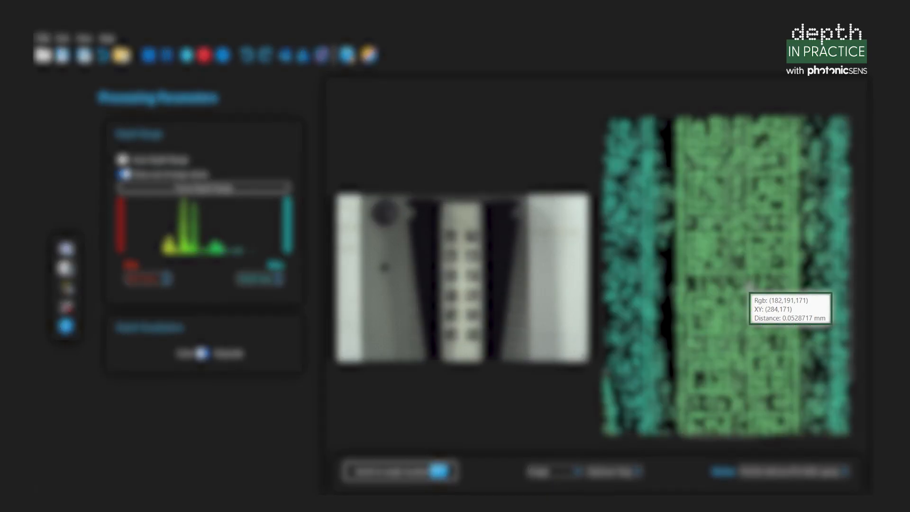
scroll(749, 287, "down", 5)
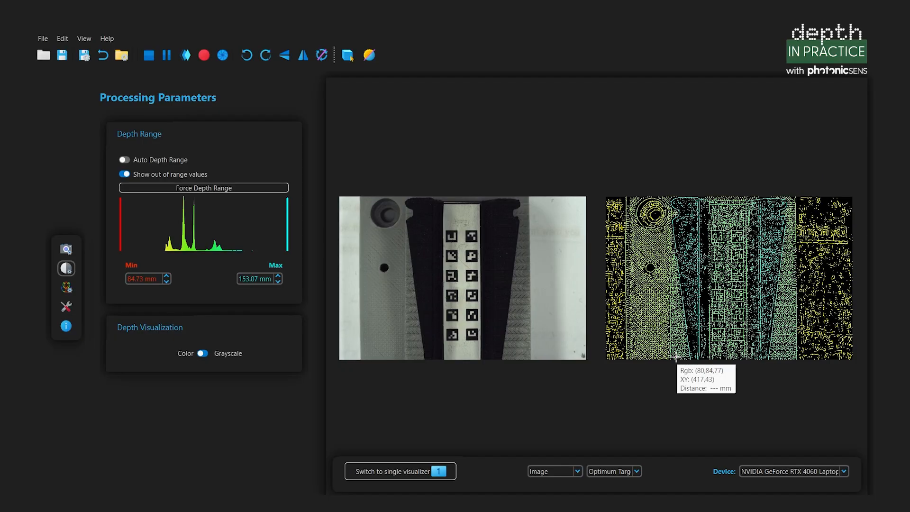
left_click(638, 471)
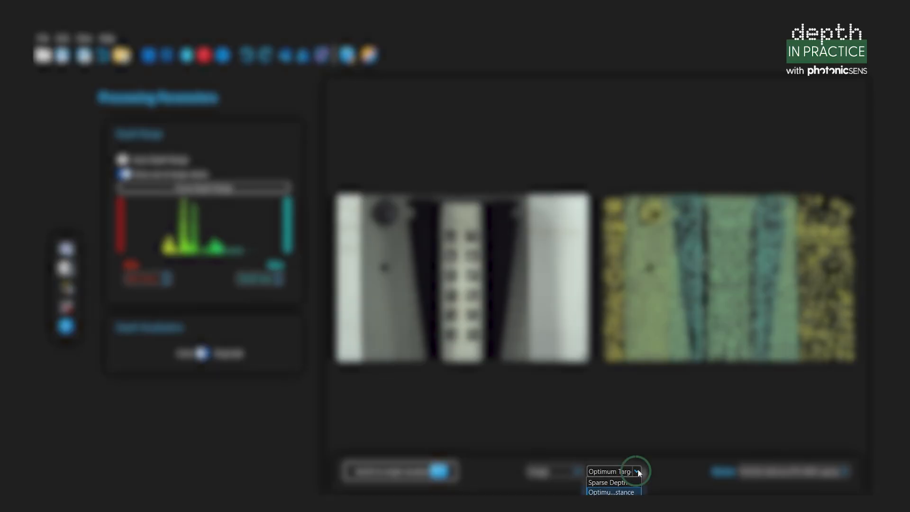
- Choose Sparse Depth in the depth view list
left_click(616, 482)
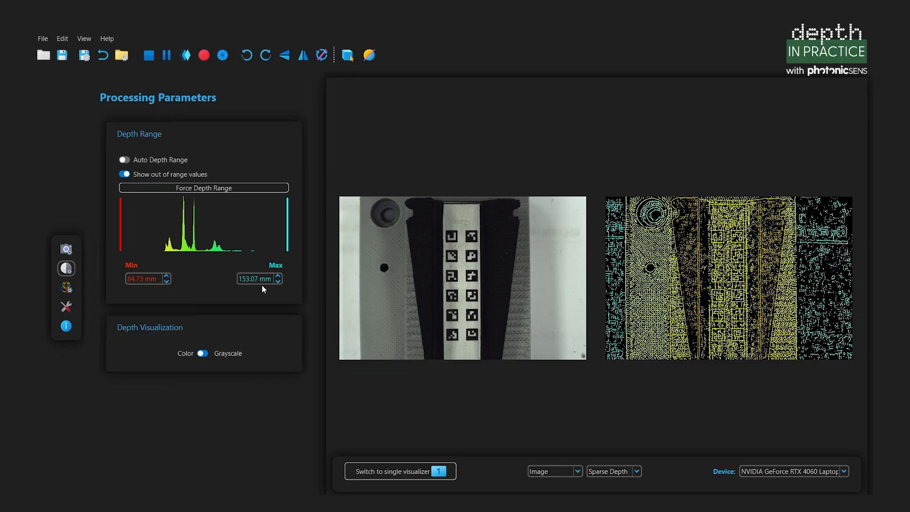
- Drag the Min and Max markers to about 100.79–144.52 mm and preview the 3D point cloud
left_click_drag(120, 243, 175, 256)
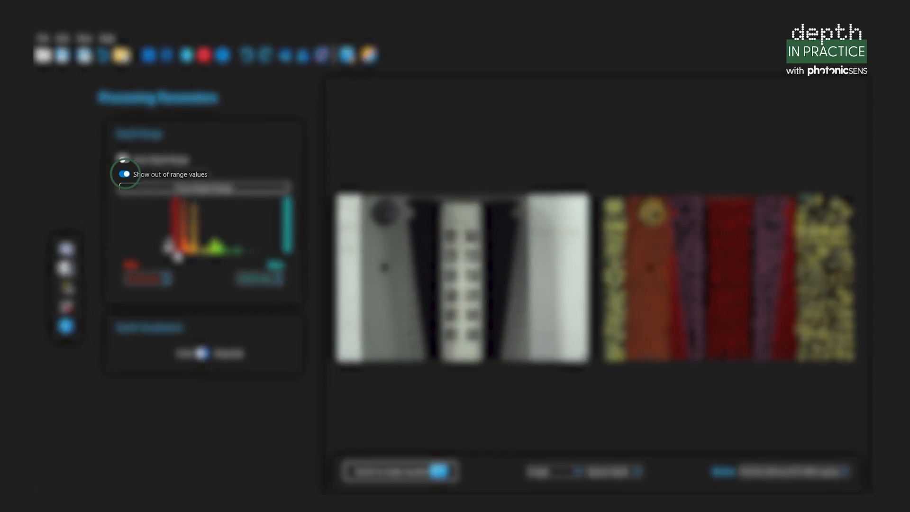
left_click_drag(288, 233, 206, 255)
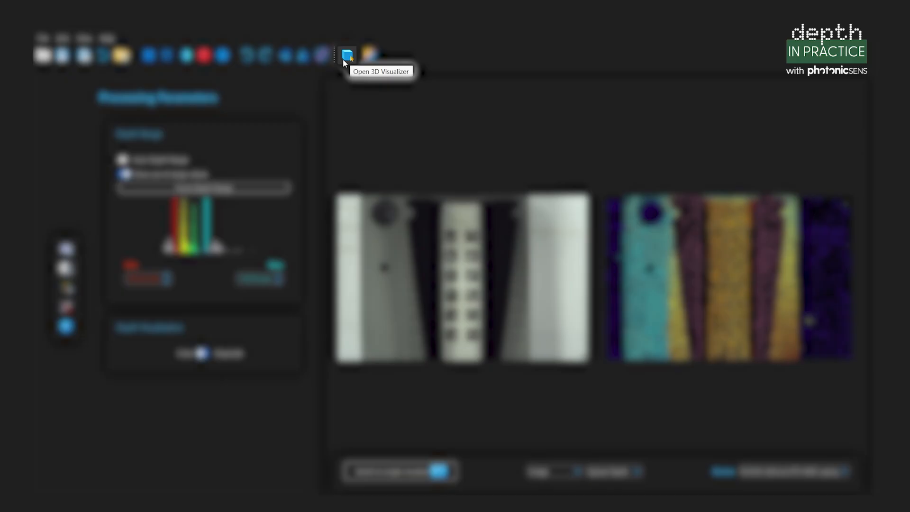
left_click(343, 59)
left_click_drag(342, 254, 598, 130)
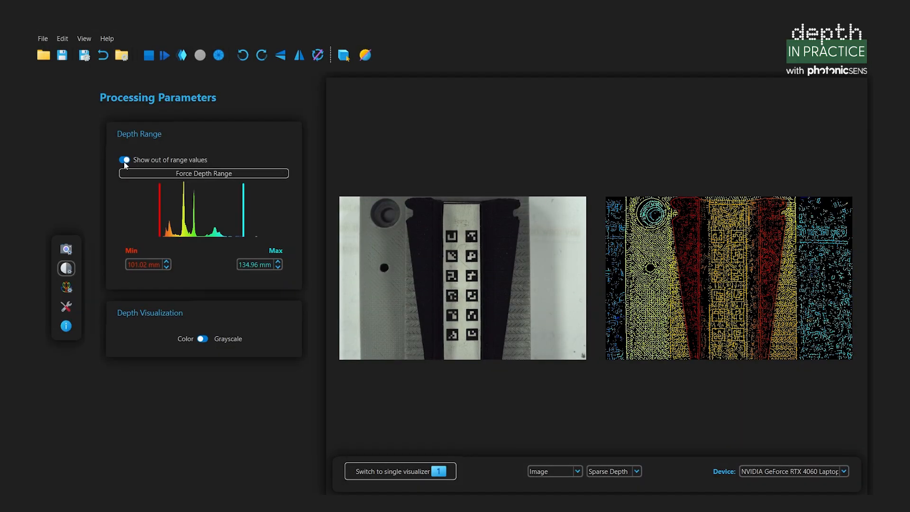
- Hide out-of-range values, tighten the maximum to 137.01 mm, and reopen the 3D Visualizer
left_click(125, 161)
left_click_drag(172, 198, 178, 198)
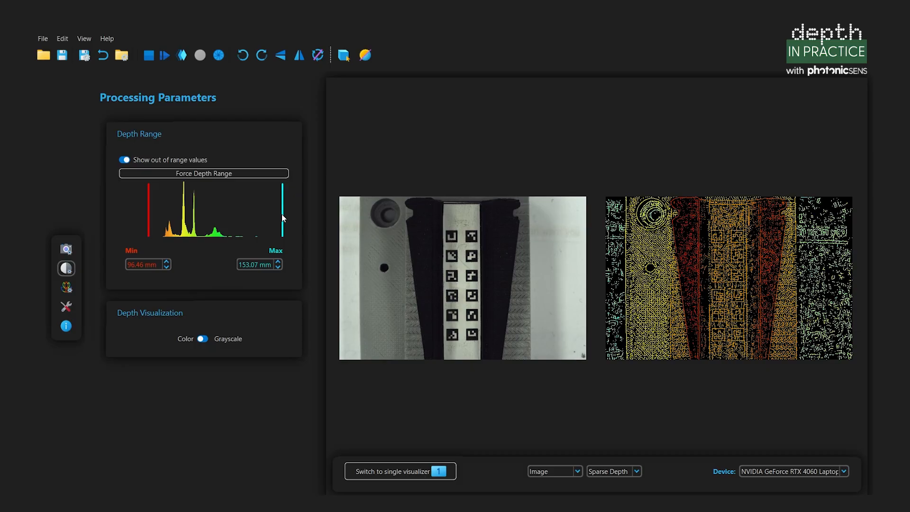
left_click_drag(283, 218, 250, 218)
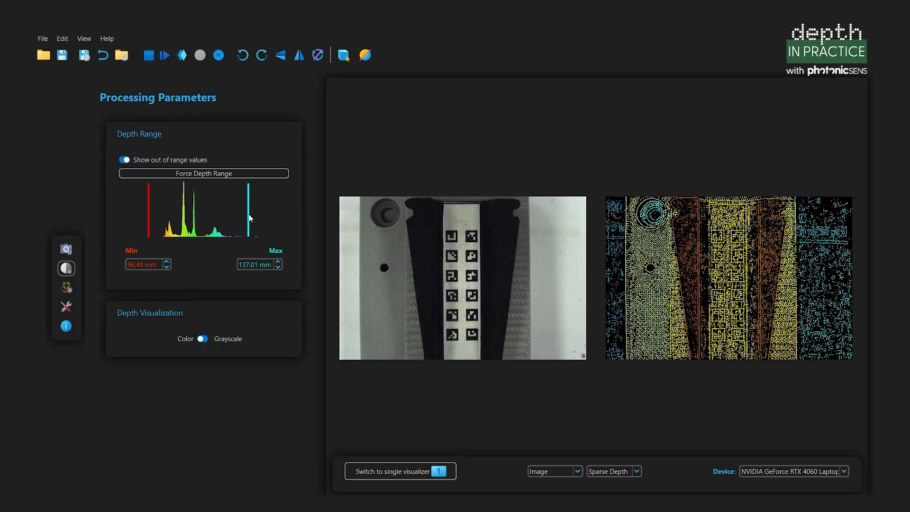
left_click(343, 55)
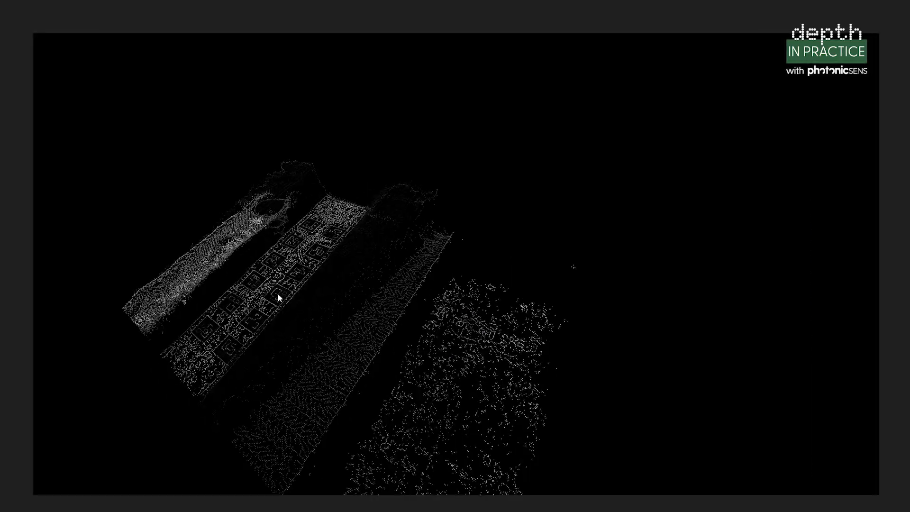
- Orbit the 3D point cloud to inspect it from another angle
left_click_drag(277, 294, 376, 341)
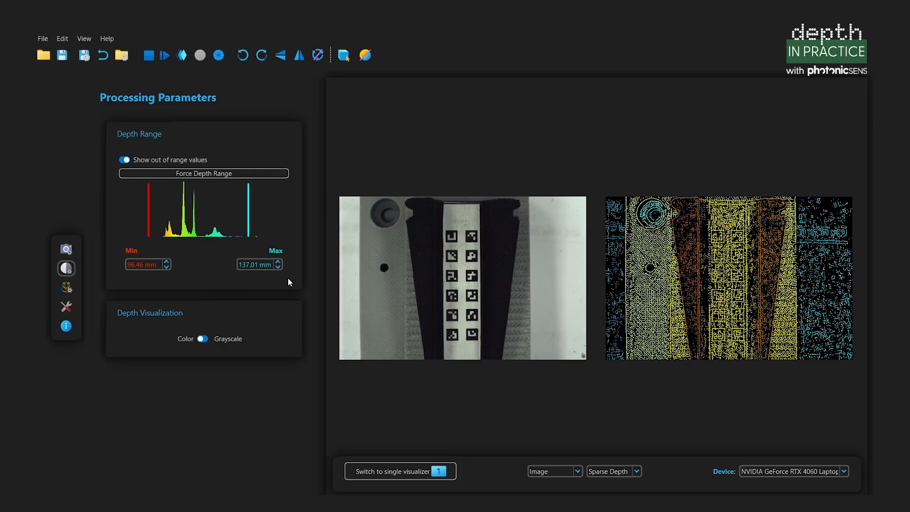
- Open Sparse Parameters and drop the sparse threshold to 0.000 for denser depth
left_click(67, 287)
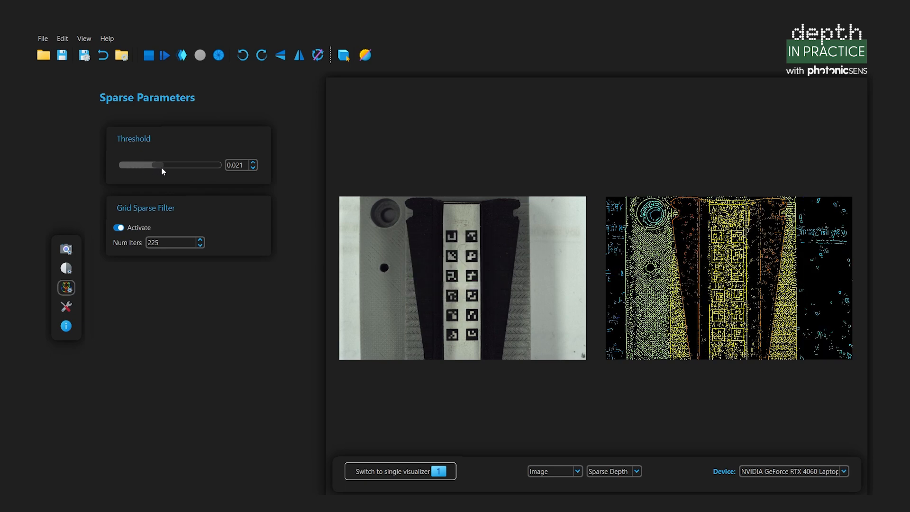
left_click_drag(177, 165, 178, 166)
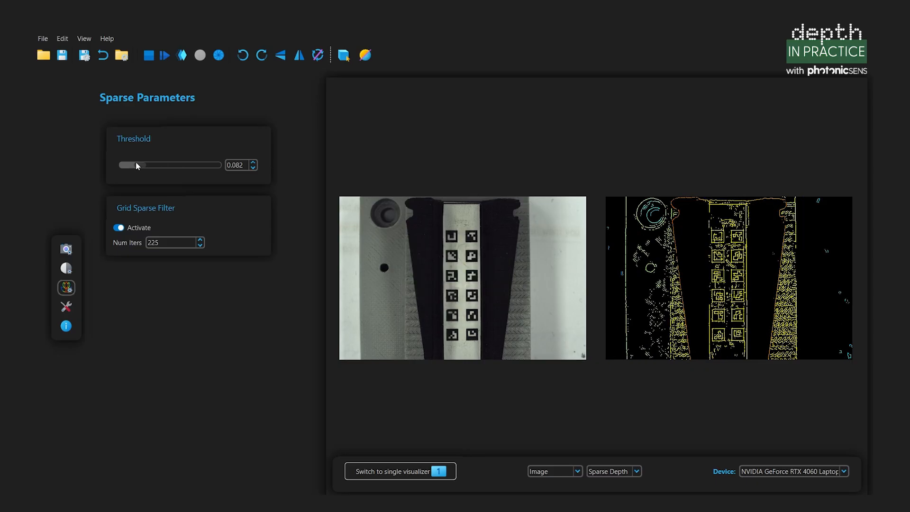
mouse_move(118, 164)
left_mouse_down()
mouse_move(140, 169)
mouse_move(124, 165)
left_mouse_up()
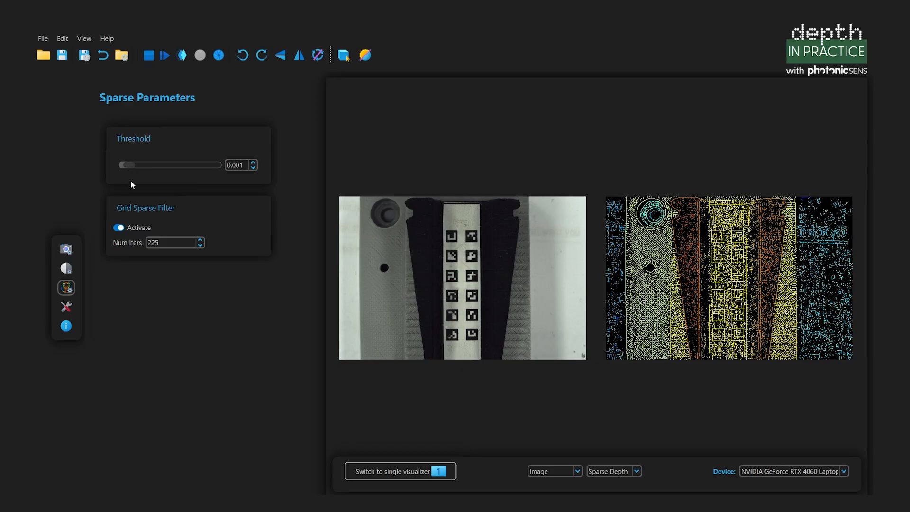
- Toggle the Grid Sparse Filter off and on, and change Num Iters from 100 to 1000
left_click(121, 229)
left_click(121, 230)
left_click_drag(167, 242, 140, 239)
type("000")
key("Return")
- Open and maximize the 3D point cloud, orbiting it with and without the grid filter
left_click(344, 55)
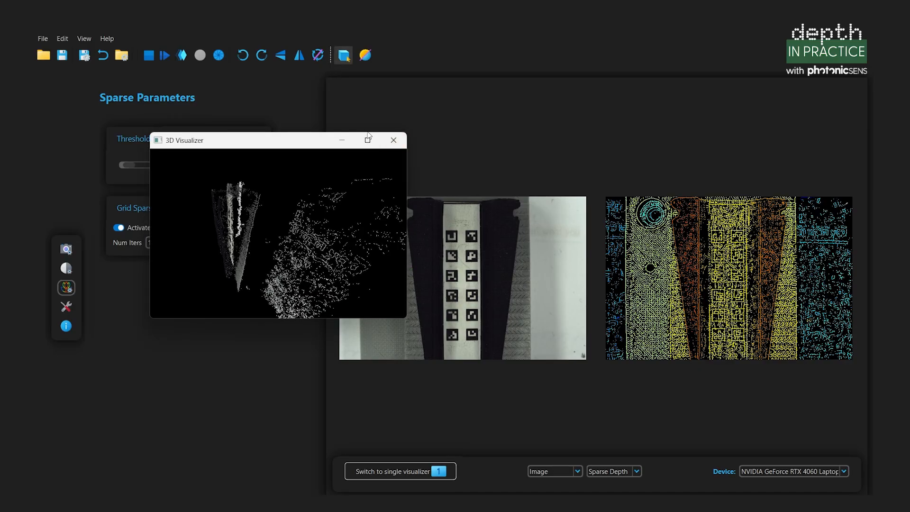
left_click(370, 137)
left_click_drag(345, 245, 365, 254)
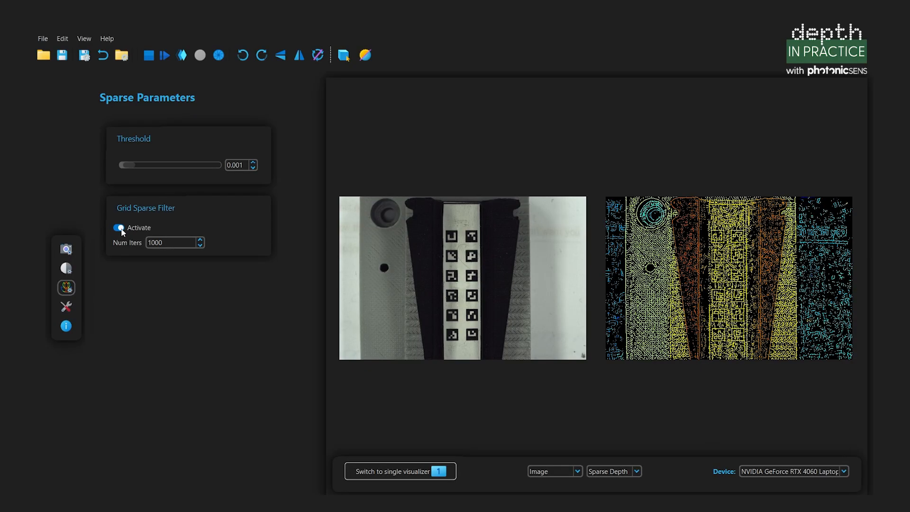
left_click(345, 56)
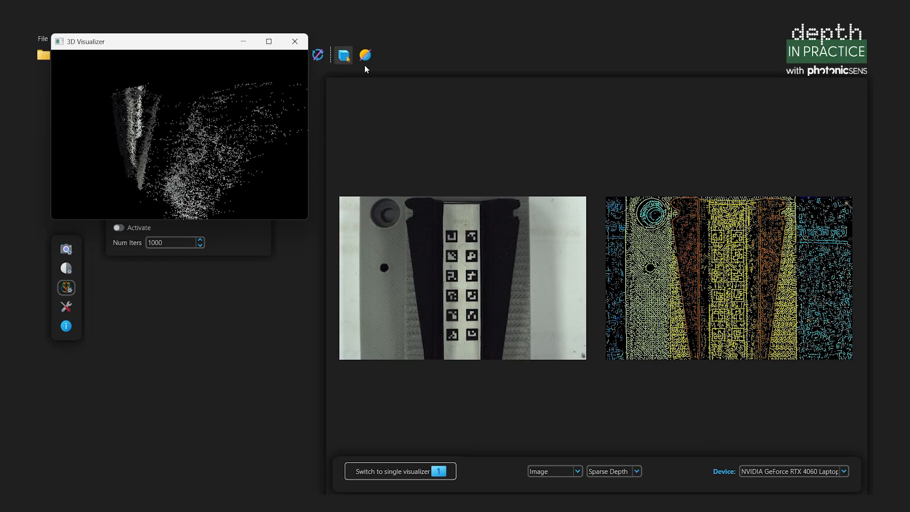
left_click(279, 46)
left_click_drag(331, 255, 320, 279)
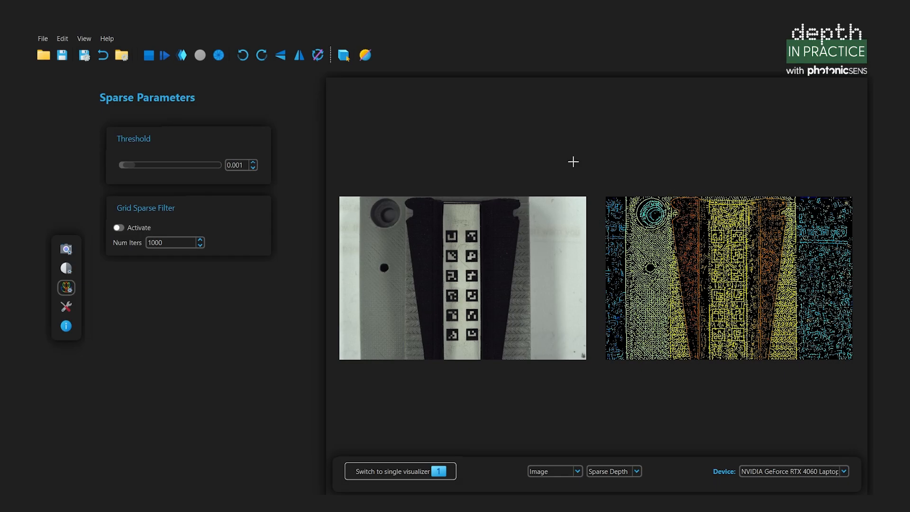
- Re-enable the Grid Sparse Filter and set Num Iters to 255
left_click(118, 228)
double_click(167, 242)
type("255")
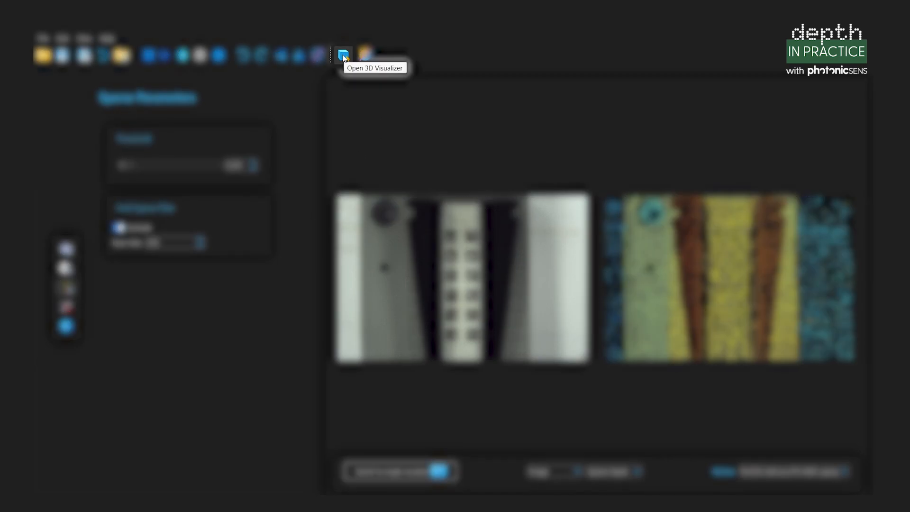
left_click(343, 56)
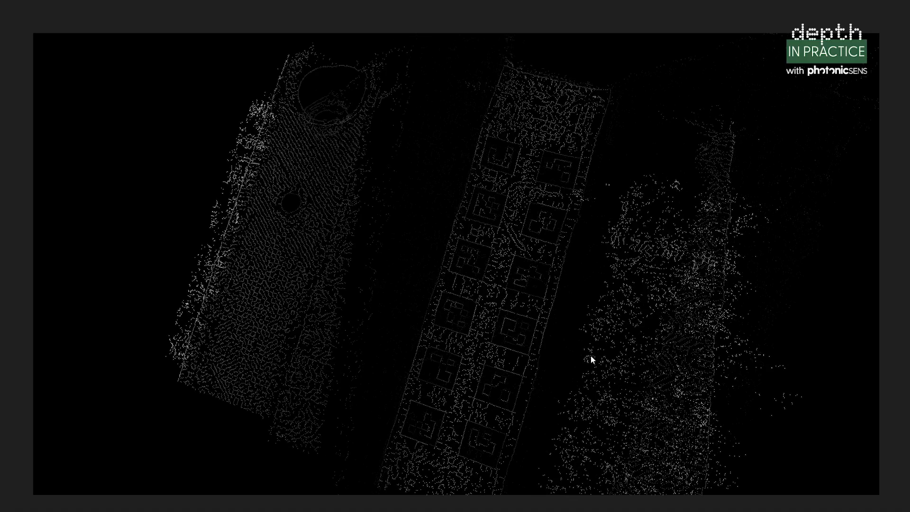
left_click_drag(591, 360, 386, 331)
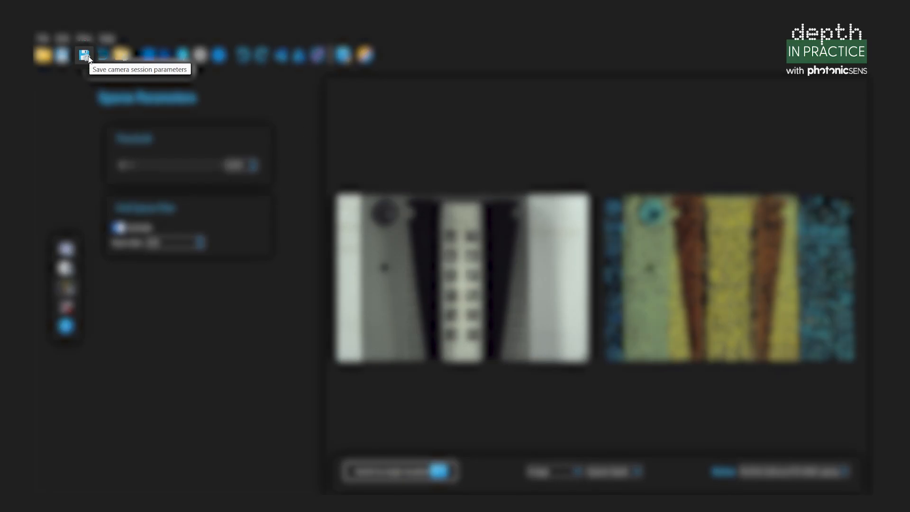
- Save the session parameters as custom file my_custom_session.json in the Escritorio folder
left_click(85, 55)
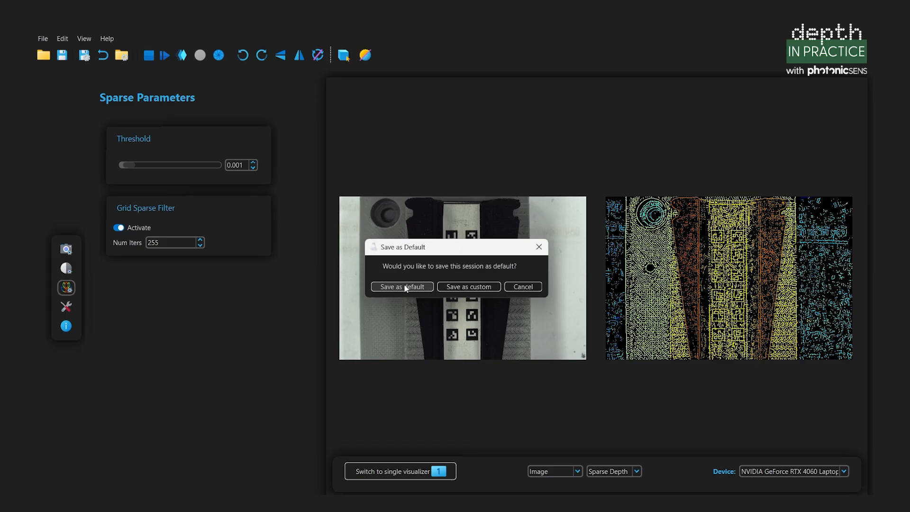
left_click(474, 288)
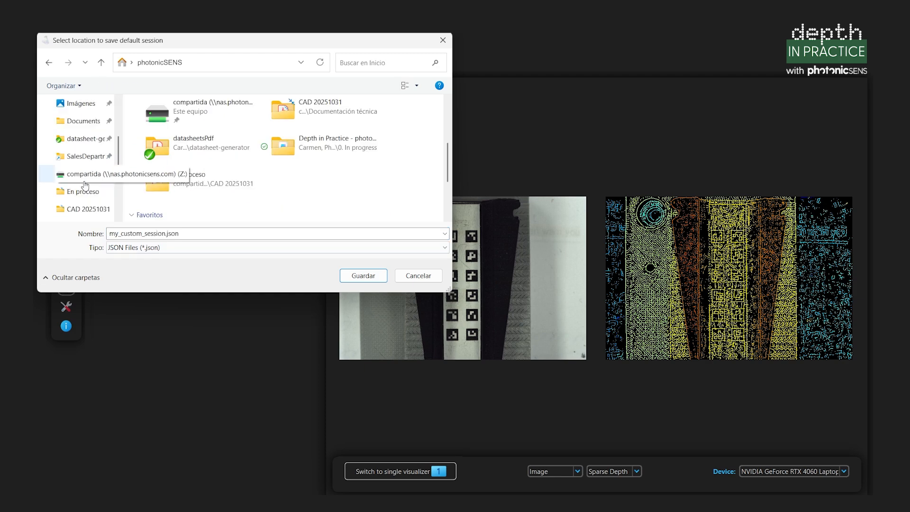
scroll(86, 195, "down", 4)
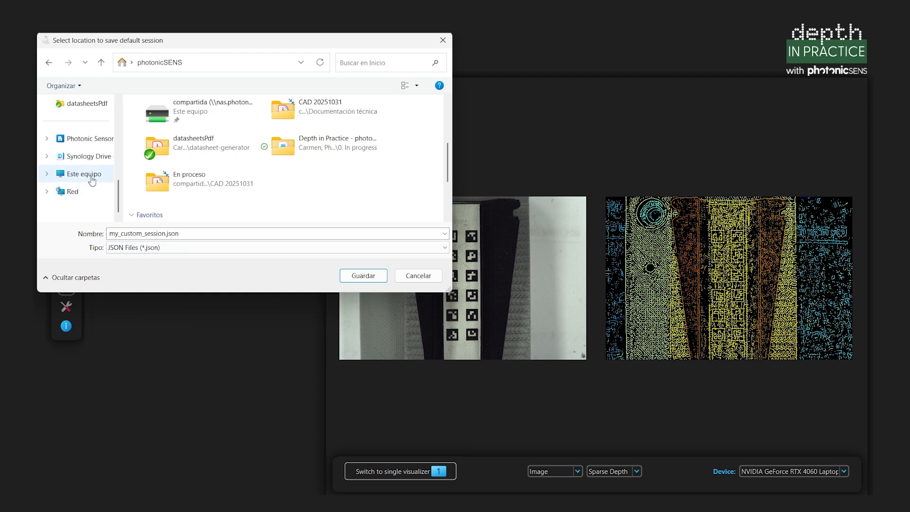
left_click(90, 175)
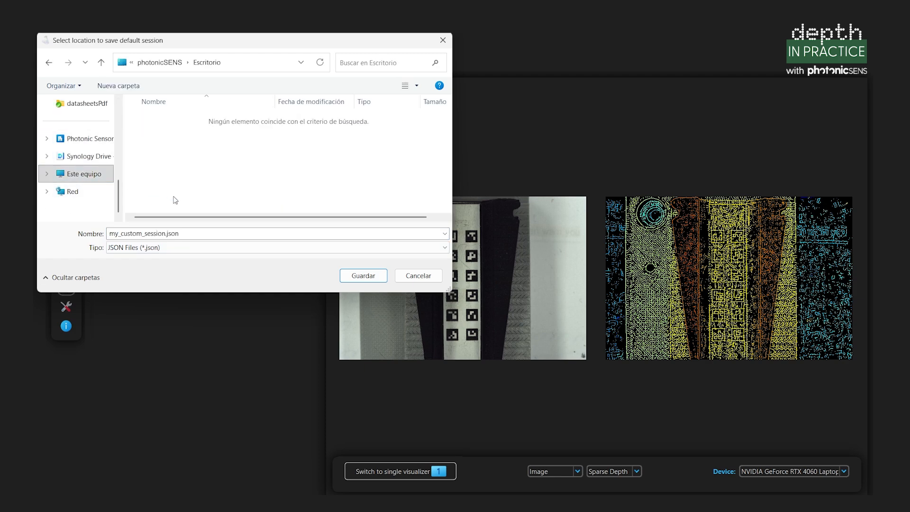
left_click(364, 275)
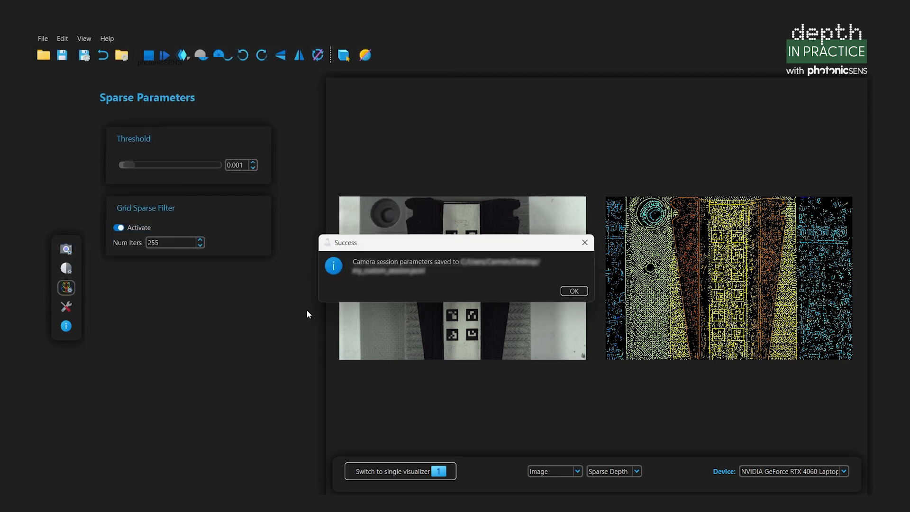
- Start live acquisition and tighten the depth range away from the saved values
left_click(572, 293)
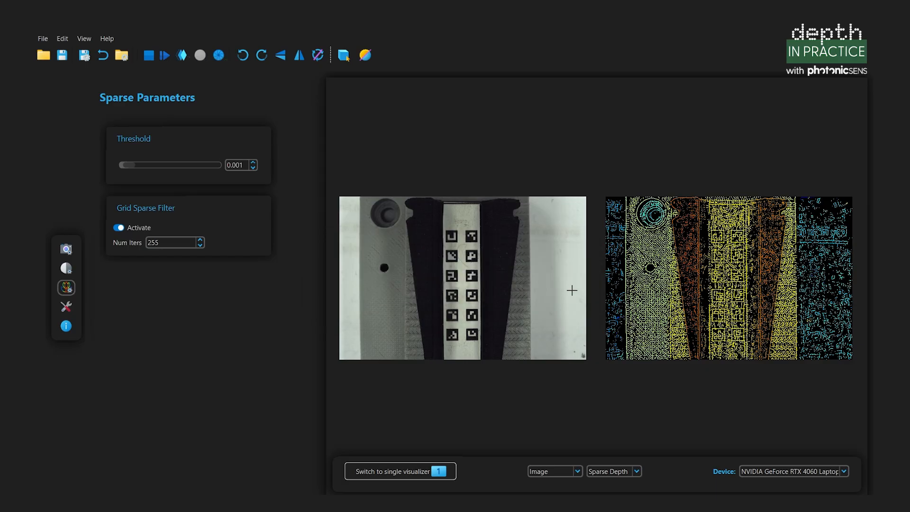
left_click(68, 271)
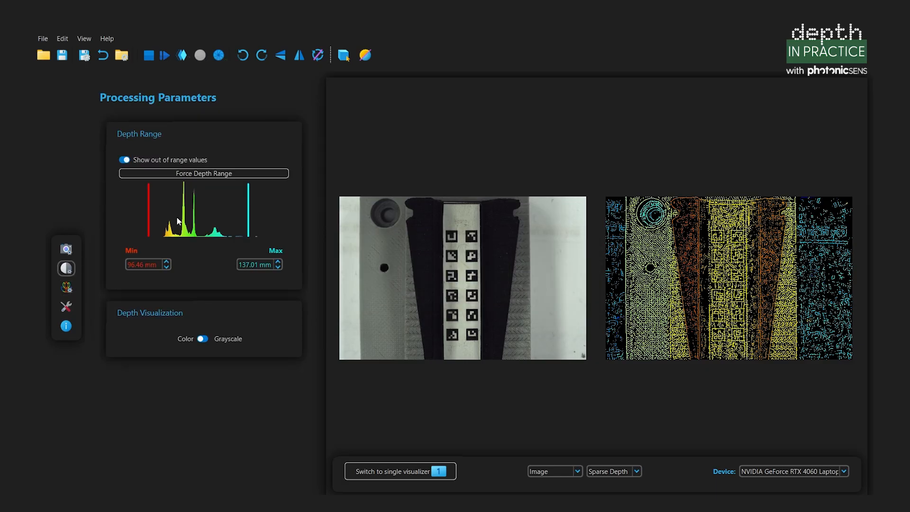
left_click(165, 55)
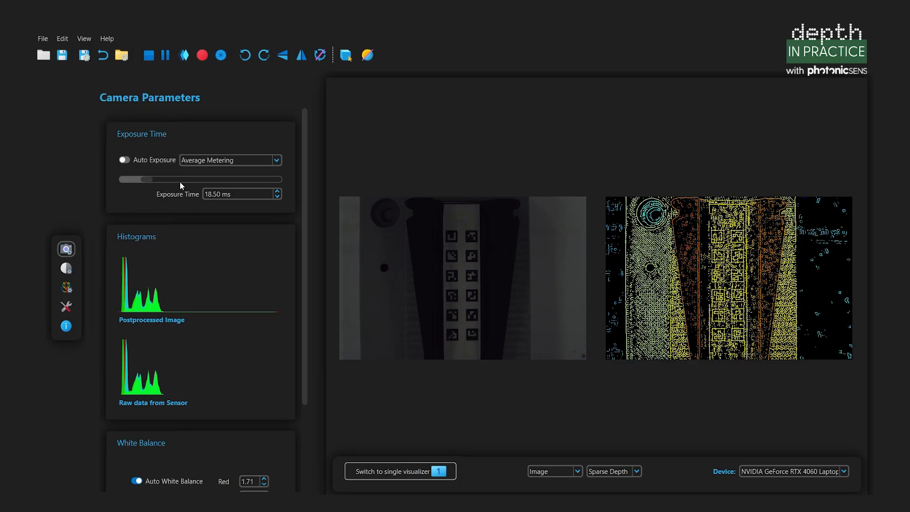
scroll(242, 323, "down", 10)
left_click(152, 223)
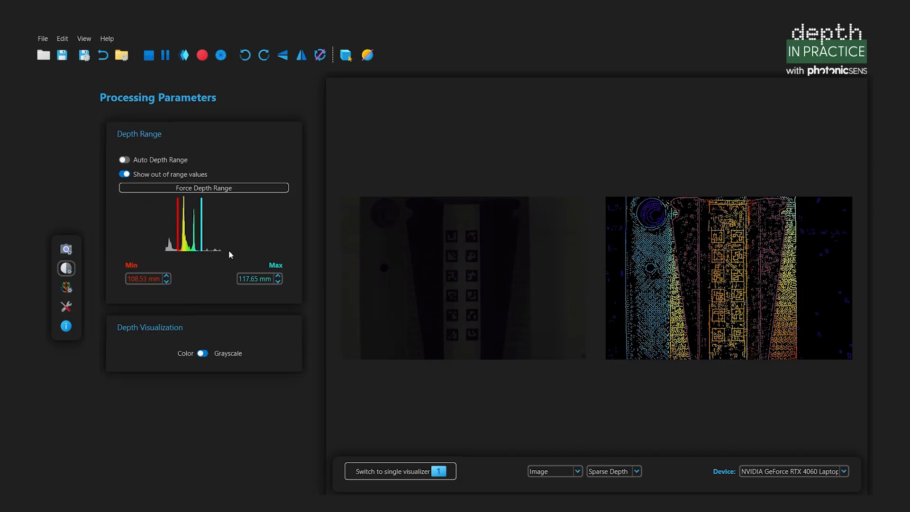
- Reload my_custom_session.json to restore the 96.46–137.01 mm depth range
left_click(121, 55)
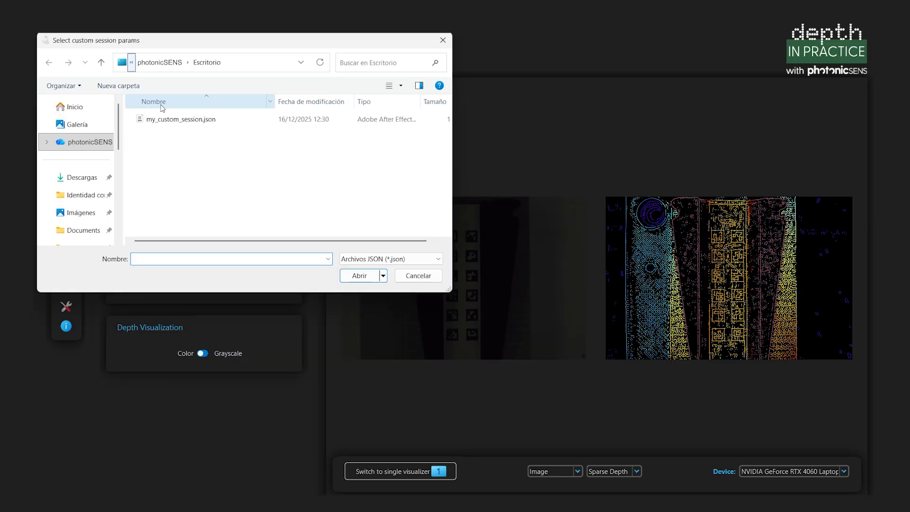
double_click(208, 120)
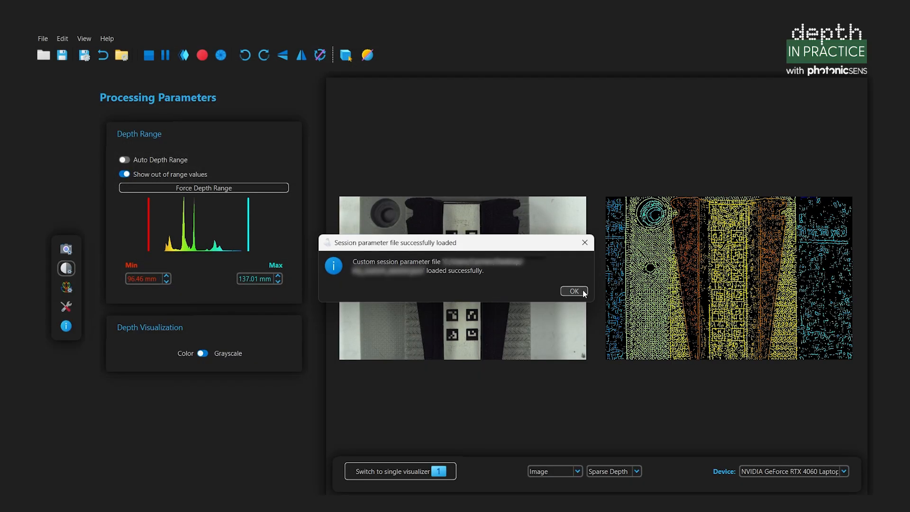
left_click(574, 291)
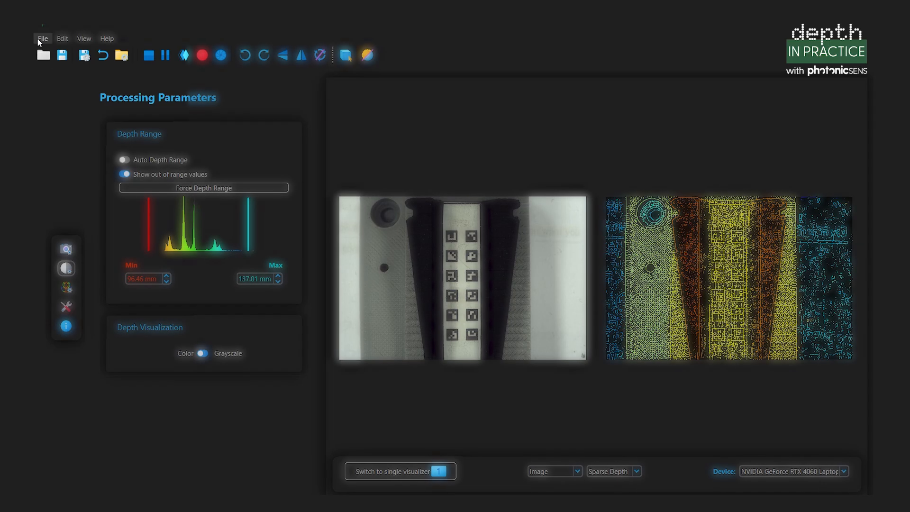
- Save the capture under the name 'psa' in Escritorio to reach the Export options
left_click(40, 39)
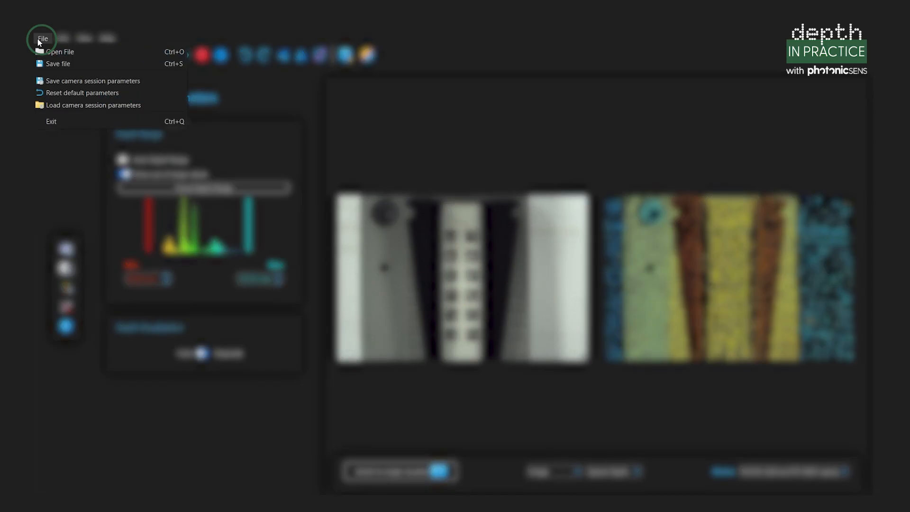
left_click(59, 64)
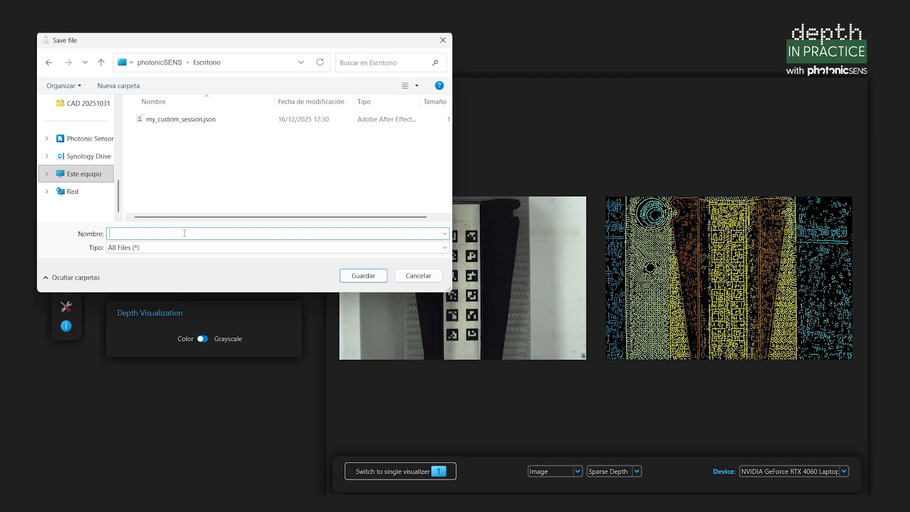
type("pssa")
key("BackSpace")
key("BackSpace")
type("a")
key("Return")
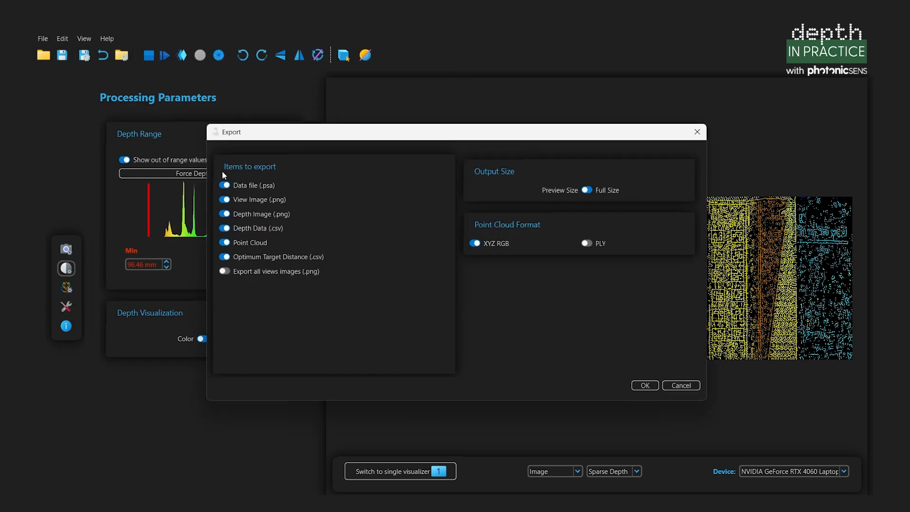
- Clear the export selections, then include View Image and set Full Size
left_click(226, 257)
left_click(226, 244)
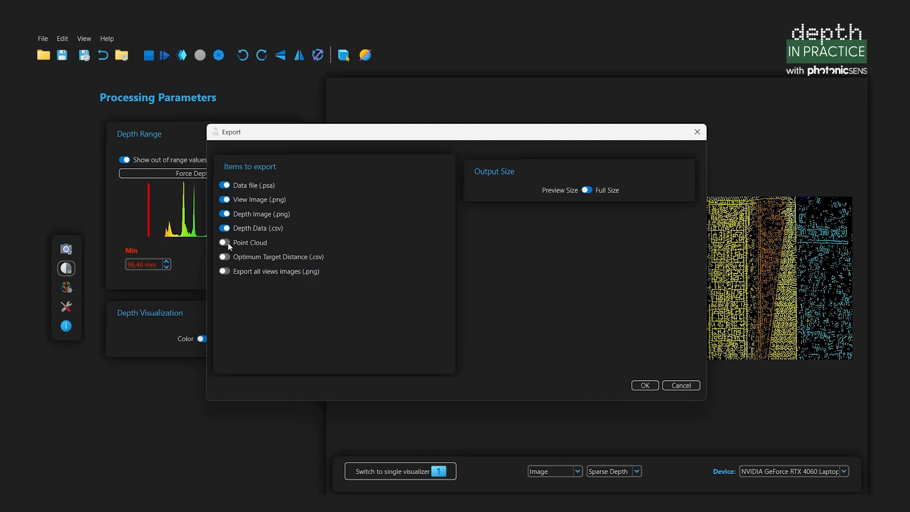
left_click(225, 214)
left_click(225, 199)
left_click(224, 202)
left_click(587, 191)
- Add the depth image, depth data CSV and an XYZ RGB point cloud, then confirm the export
left_click(225, 216)
left_click(224, 232)
left_click(225, 243)
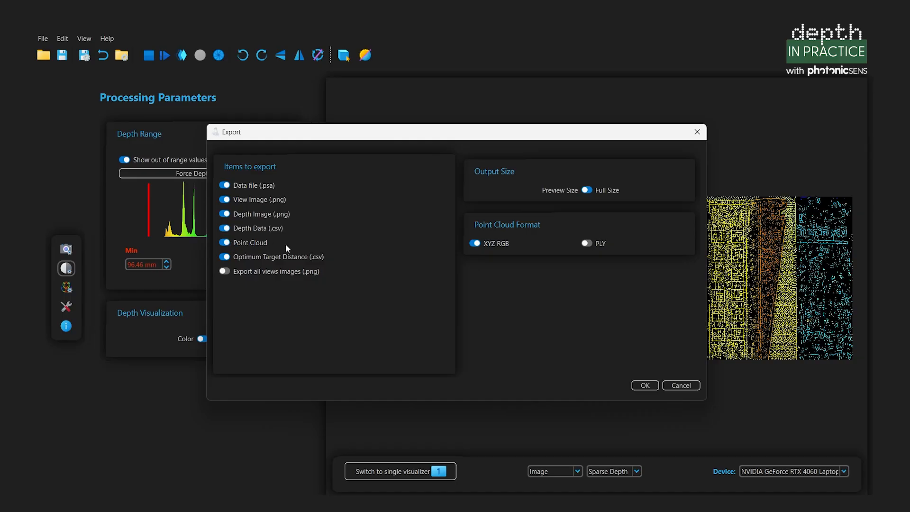
left_click(588, 243)
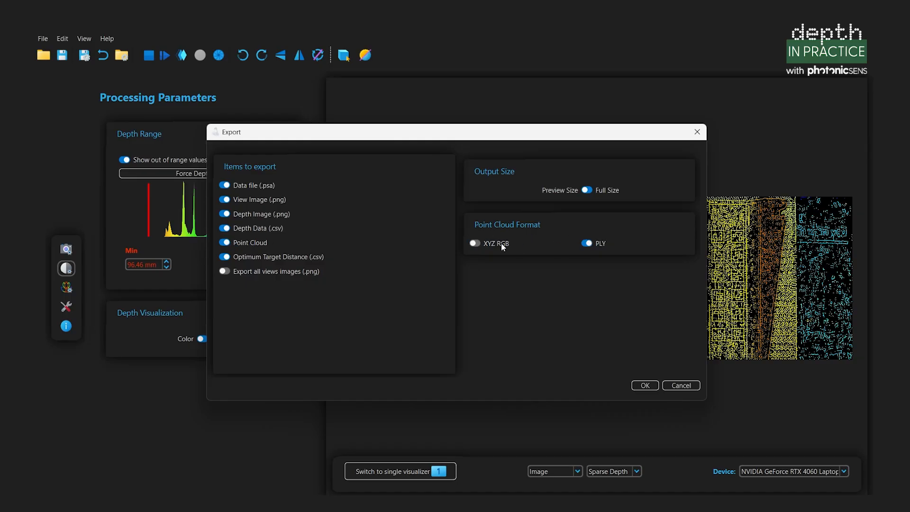
left_click(474, 244)
left_click(650, 386)
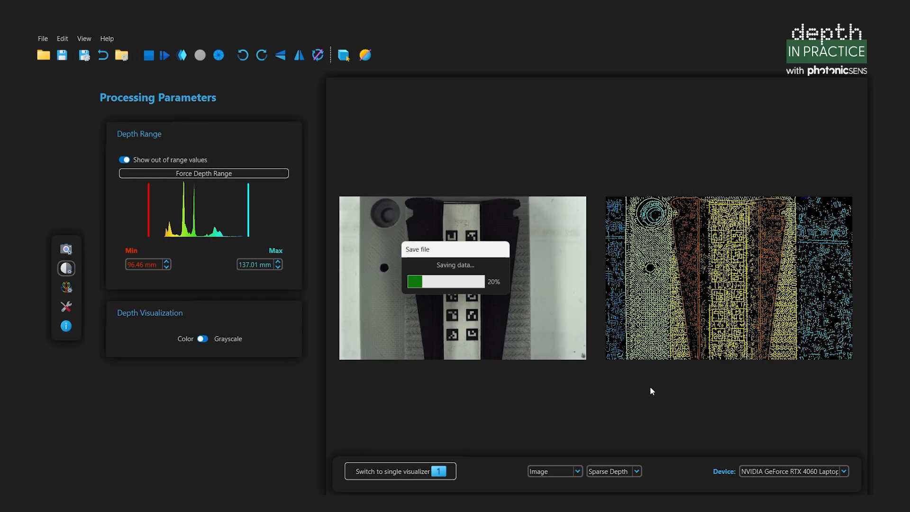
- Stop the live camera and load the saved psa1.psa capture from Escritorio
left_click(149, 57)
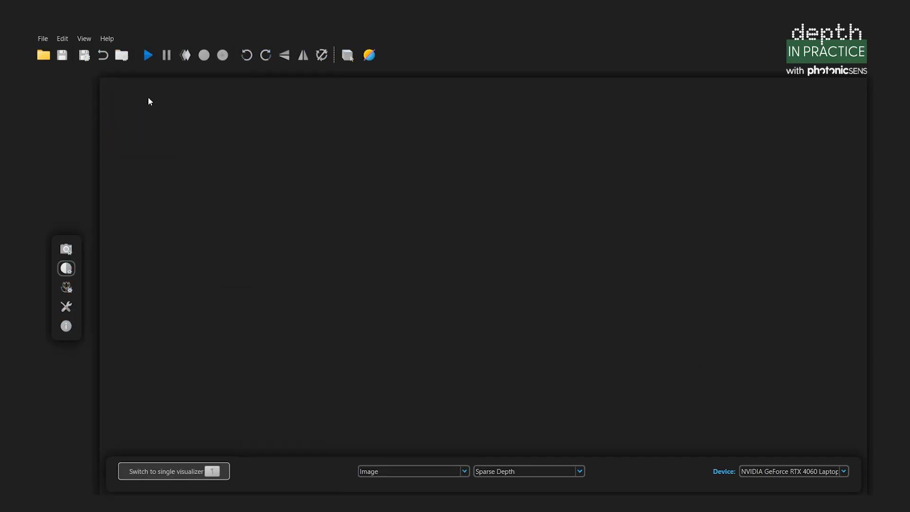
left_click(49, 57)
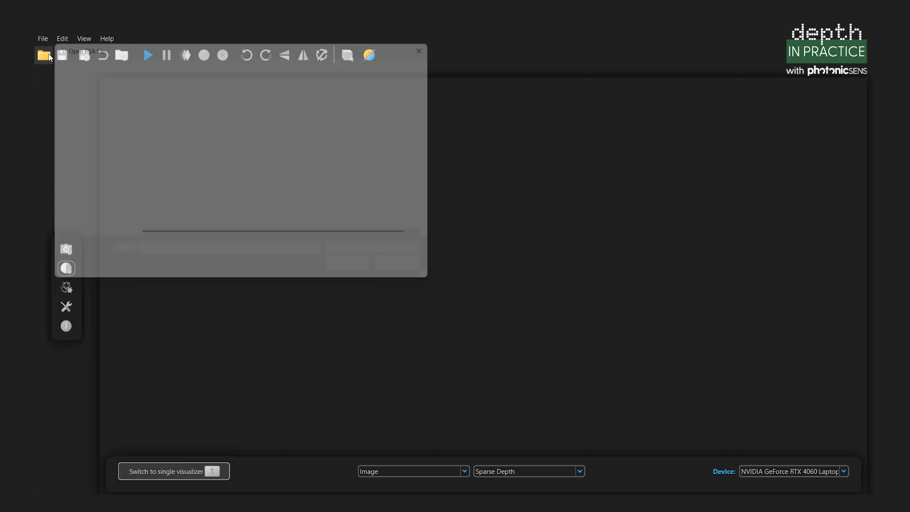
left_click(171, 121)
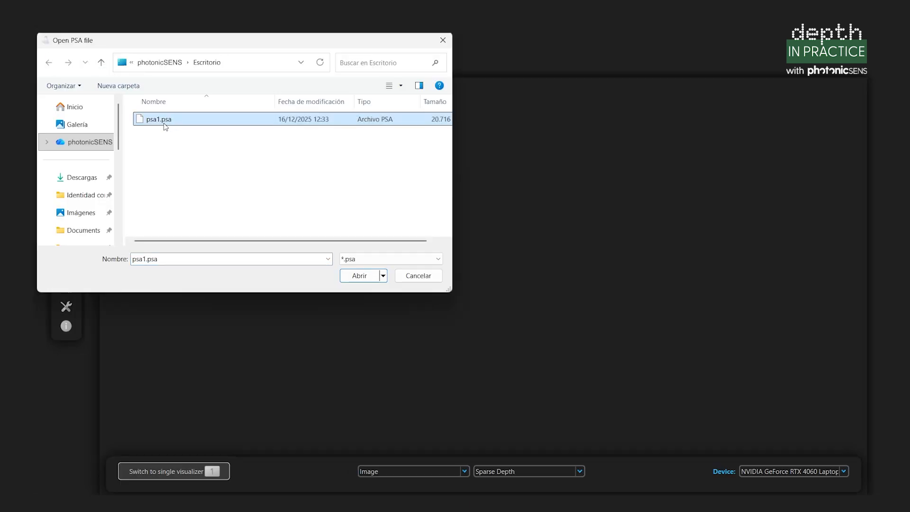
double_click(164, 122)
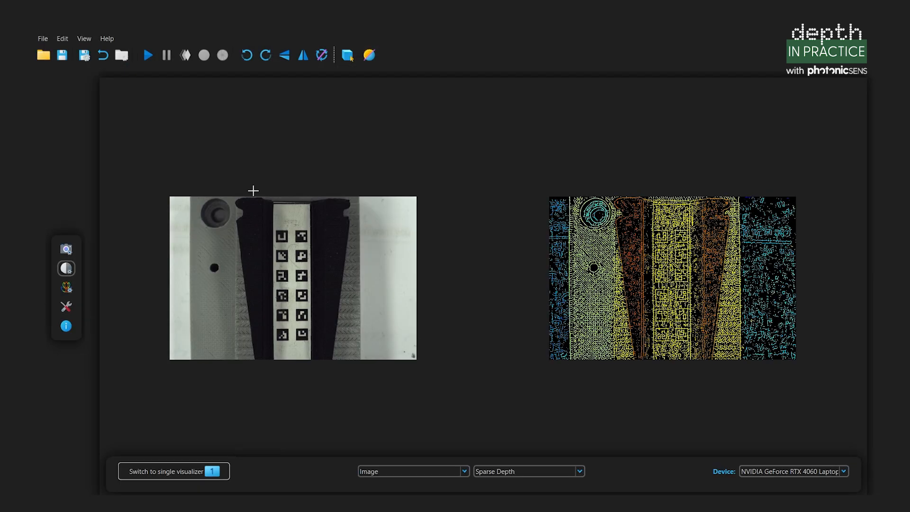